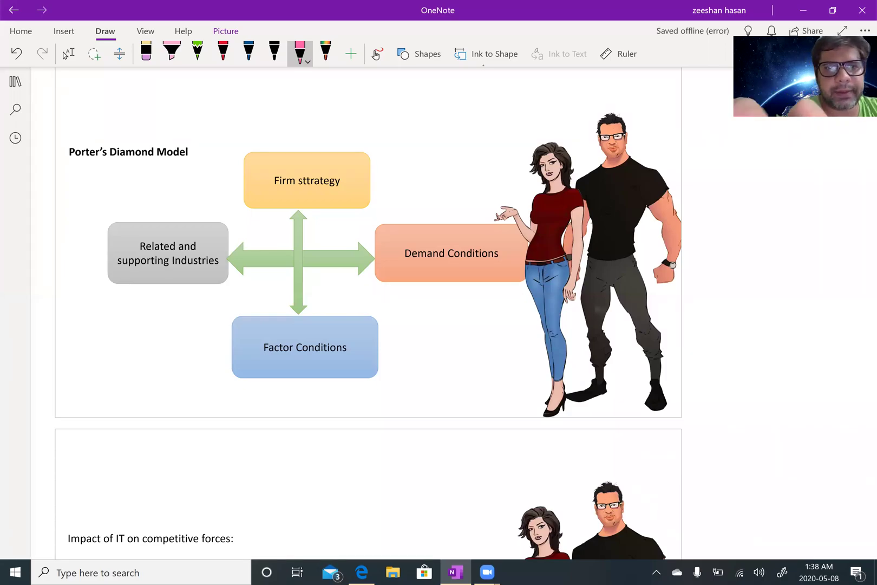
Step: Switch to the Rainbow pen and loop rainbow ink around the Porter's Diamond Model heading
click(326, 53)
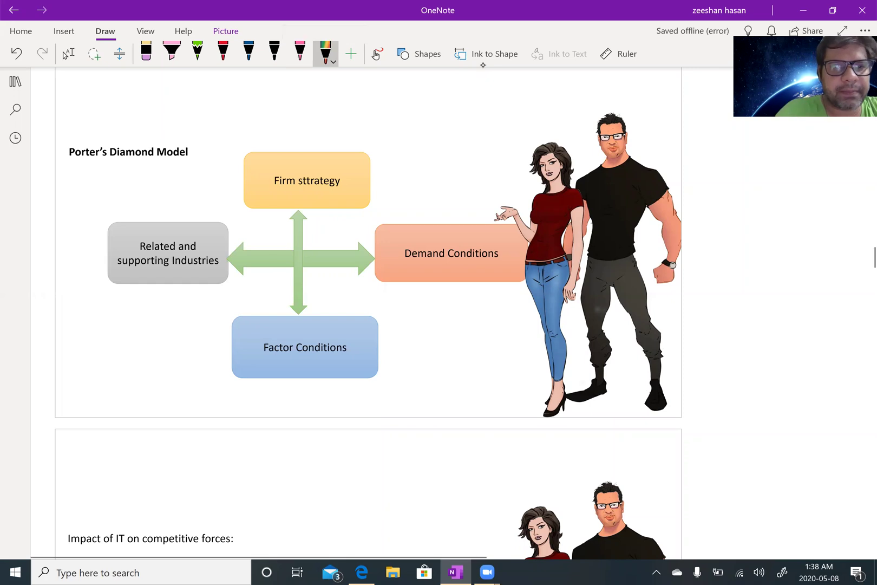
mouse_move(69, 133)
mouse_down()
mouse_move(91, 174)
mouse_move(193, 168)
mouse_move(69, 136)
mouse_up()
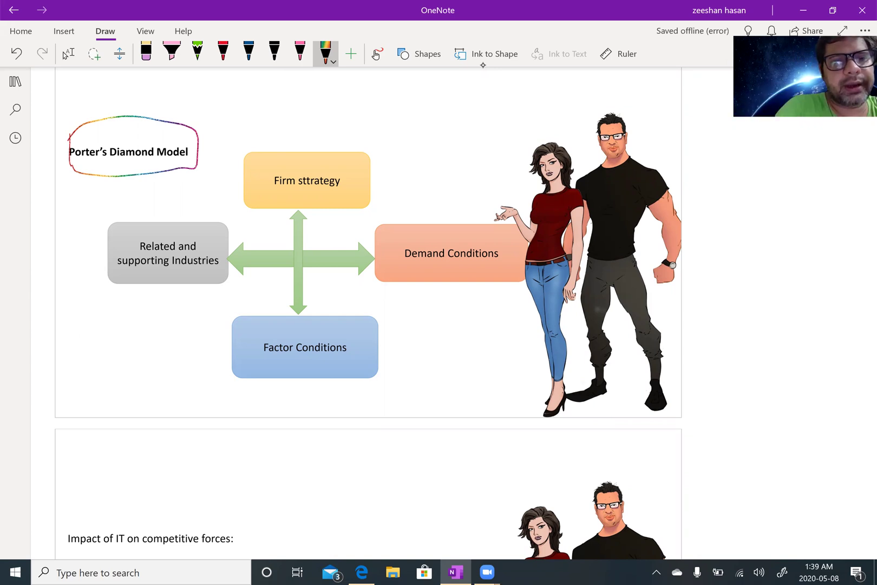
Step: Draw an arrow from the heading to a handwritten 'national competitiveness' note and loop around it
mouse_move(210, 162)
mouse_down()
mouse_move(249, 122)
mouse_move(259, 128)
mouse_up()
mouse_move(274, 99)
mouse_down()
mouse_move(280, 114)
mouse_move(296, 106)
mouse_up()
mouse_move(302, 82)
mouse_down()
mouse_move(303, 113)
mouse_move(349, 75)
mouse_move(347, 113)
mouse_up()
mouse_move(365, 78)
mouse_down()
mouse_move(374, 102)
mouse_move(396, 102)
mouse_up()
mouse_move(401, 106)
mouse_down()
mouse_move(412, 74)
mouse_move(420, 103)
mouse_up()
mouse_move(427, 102)
mouse_down()
mouse_move(432, 76)
mouse_move(460, 90)
mouse_move(519, 76)
mouse_up()
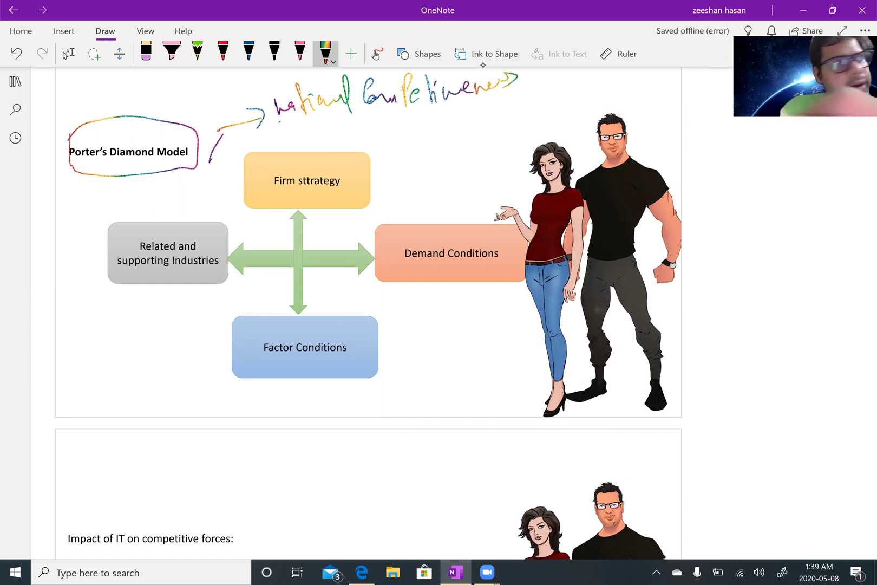
drag(438, 68, 270, 121)
drag(437, 68, 236, 128)
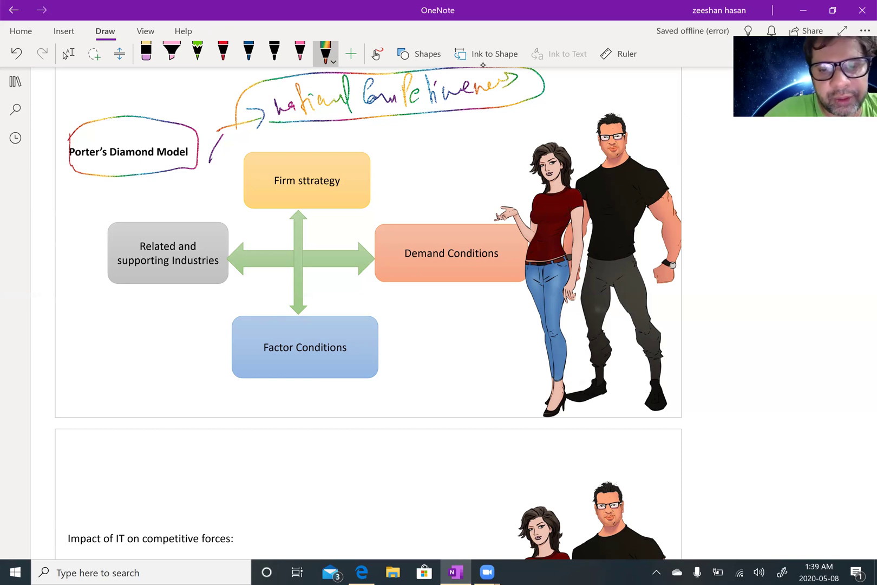
Step: Arrow from Factor Conditions to a handwritten resources note listing skilled labour, land and machinery
mouse_move(366, 326)
mouse_down()
mouse_move(463, 287)
mouse_move(484, 290)
mouse_up()
drag(407, 324, 422, 325)
drag(424, 310, 437, 324)
mouse_move(435, 315)
mouse_down()
mouse_move(444, 320)
mouse_move(503, 286)
mouse_up()
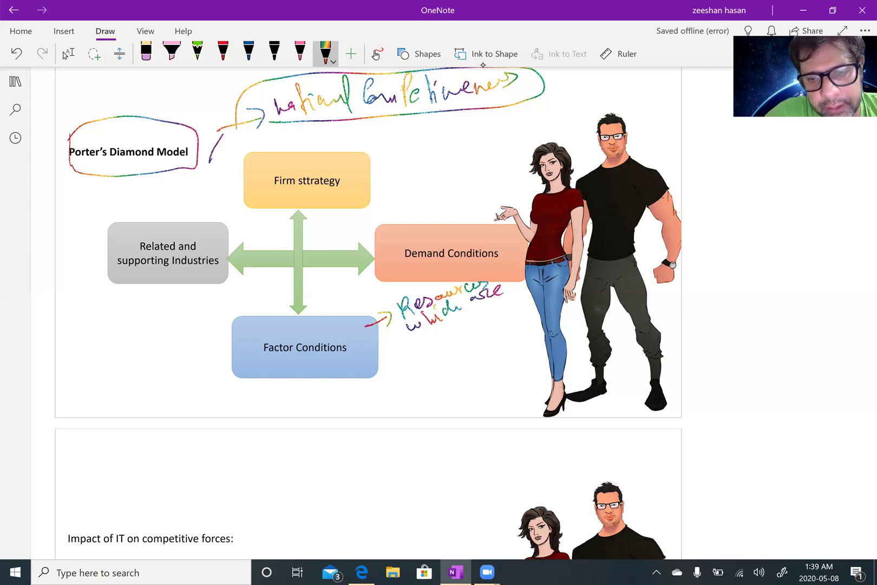
mouse_move(419, 340)
mouse_down()
mouse_move(457, 331)
mouse_move(548, 277)
mouse_up()
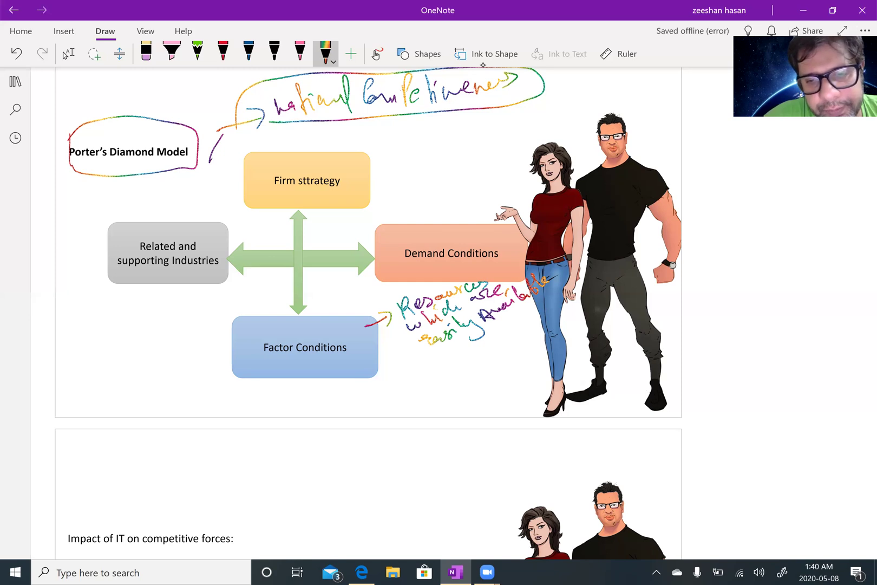
mouse_move(423, 359)
mouse_down()
mouse_move(442, 362)
mouse_move(506, 337)
mouse_up()
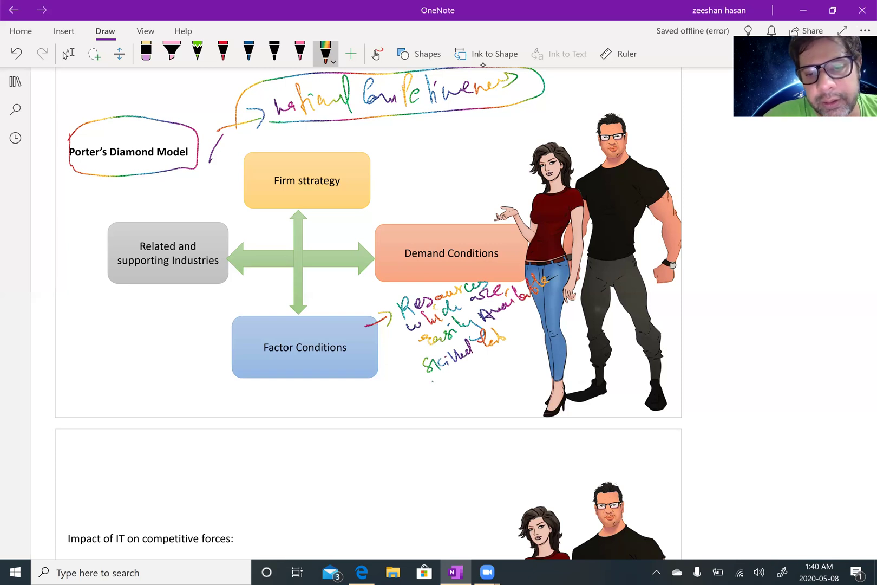
drag(432, 381, 469, 373)
drag(477, 364, 556, 328)
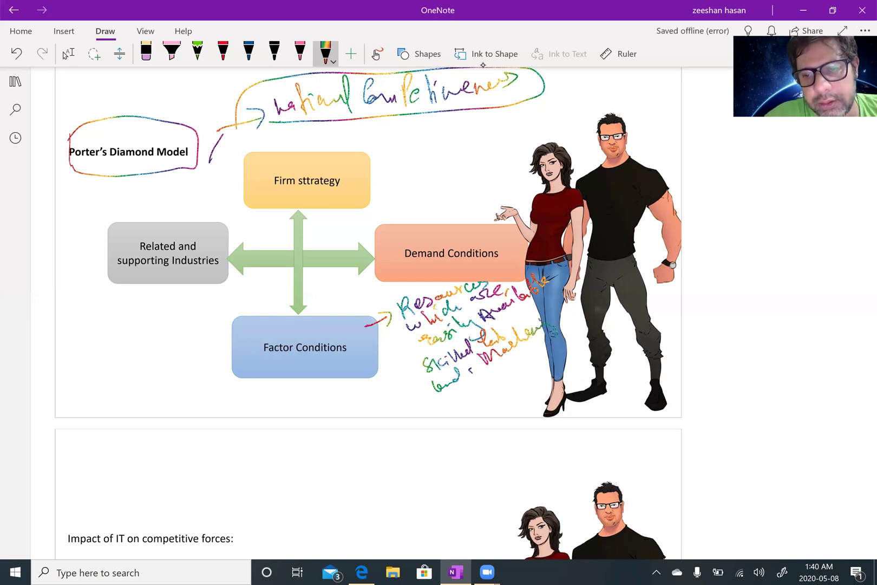
mouse_move(572, 316)
mouse_down()
mouse_move(590, 299)
mouse_move(627, 292)
mouse_up()
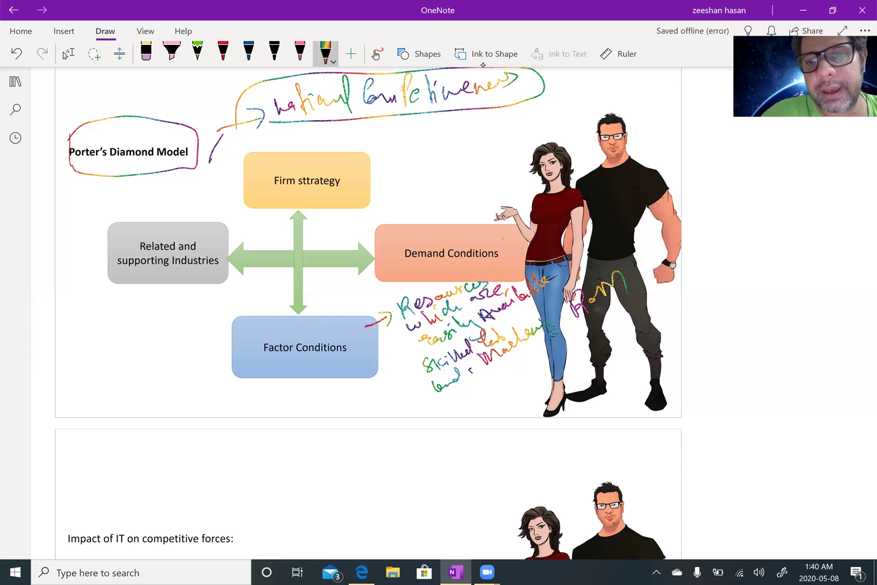
Step: Draw an arrow from Demand Conditions to the top right and write 'Large demand for products'
mouse_move(502, 238)
mouse_down()
mouse_move(494, 190)
mouse_move(645, 112)
mouse_up()
mouse_move(653, 89)
mouse_down()
mouse_move(668, 108)
mouse_move(710, 91)
mouse_up()
mouse_move(644, 144)
mouse_down()
mouse_move(712, 123)
mouse_move(667, 158)
mouse_move(710, 130)
mouse_move(723, 140)
mouse_up()
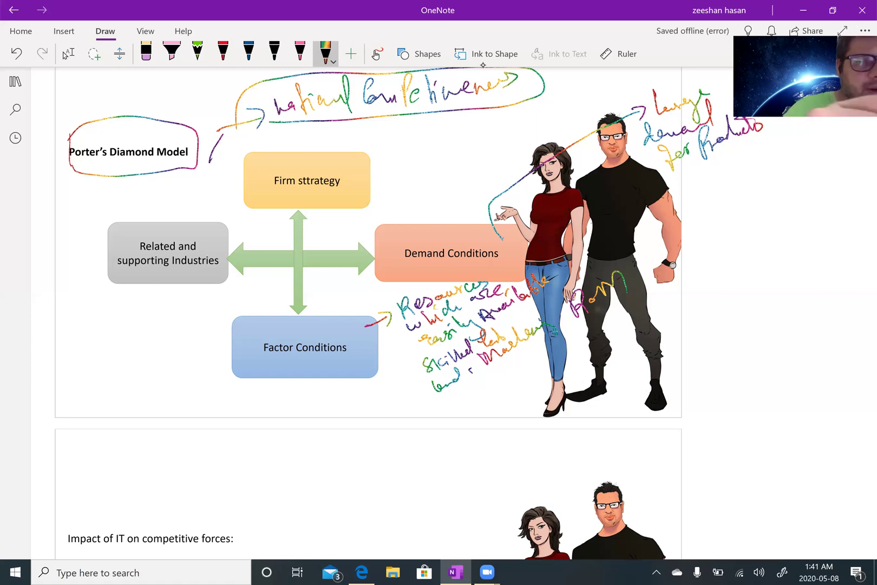
Step: Begin a handwritten rainbow note beside the Related and supporting Industries box
mouse_move(128, 223)
mouse_down()
mouse_move(99, 249)
mouse_move(122, 232)
mouse_up()
mouse_move(72, 265)
mouse_down()
mouse_move(67, 278)
mouse_move(86, 282)
mouse_move(97, 249)
mouse_move(107, 260)
mouse_move(138, 230)
mouse_up()
drag(108, 246, 115, 239)
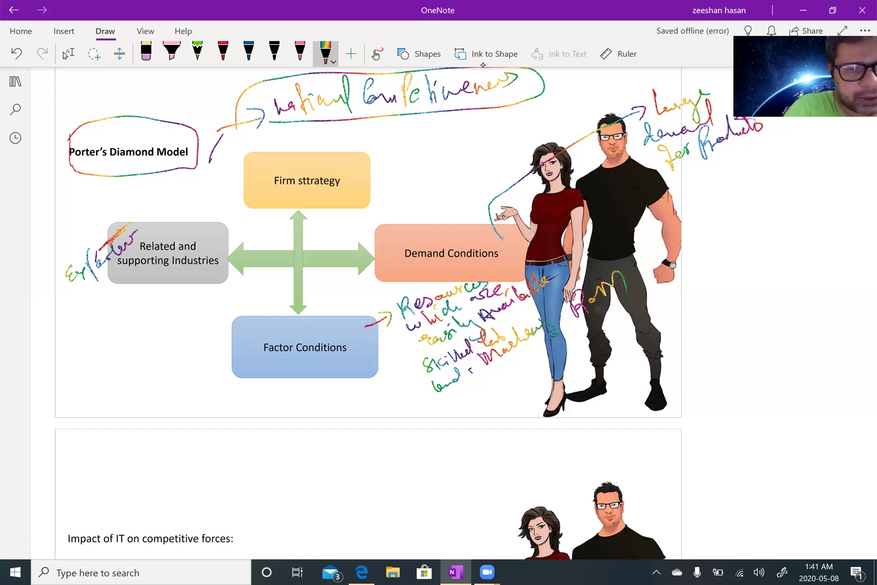
Step: Finish the second line of the Related industries note and loop around it
mouse_move(69, 293)
mouse_down()
mouse_move(76, 305)
mouse_move(94, 276)
mouse_up()
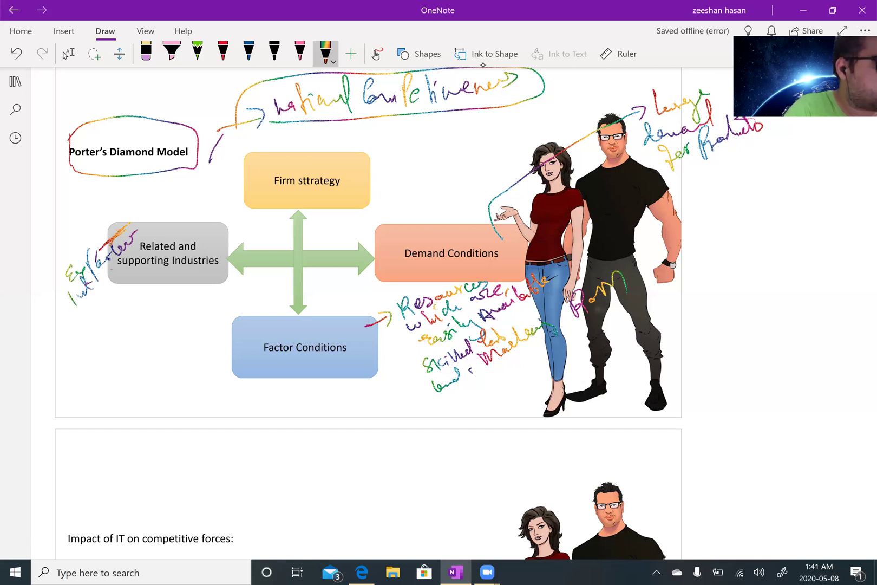
drag(140, 242, 134, 259)
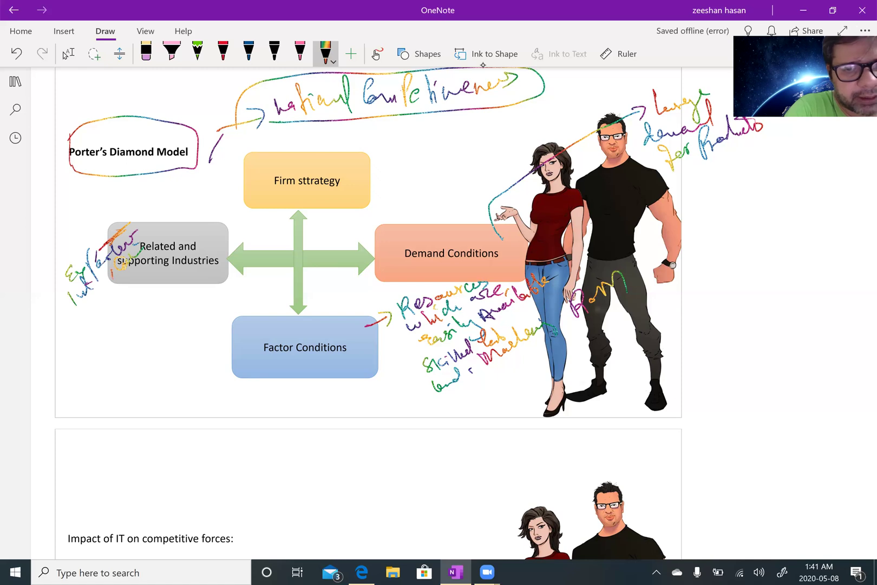
mouse_move(88, 302)
mouse_down()
mouse_move(87, 321)
mouse_move(106, 294)
mouse_move(135, 277)
mouse_move(128, 281)
mouse_up()
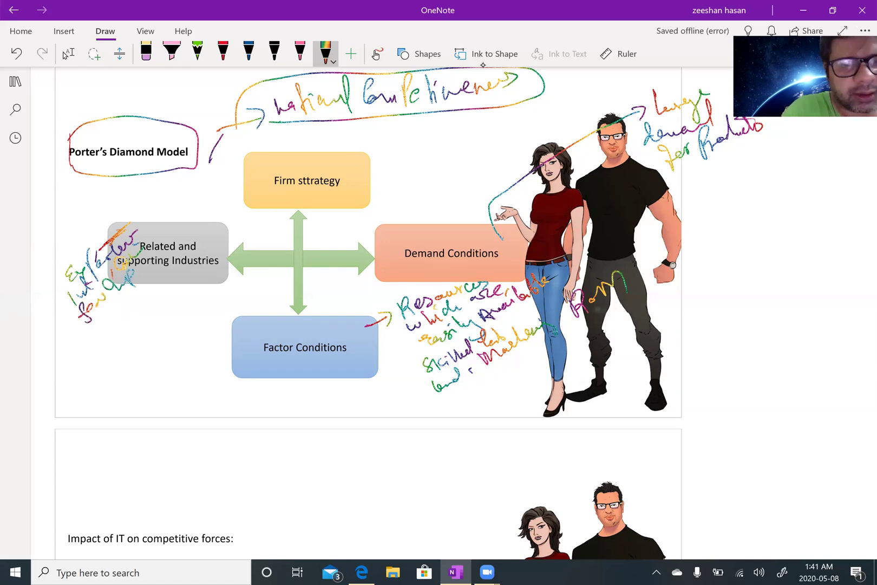
mouse_move(120, 212)
mouse_down()
mouse_move(147, 251)
mouse_move(90, 334)
mouse_up()
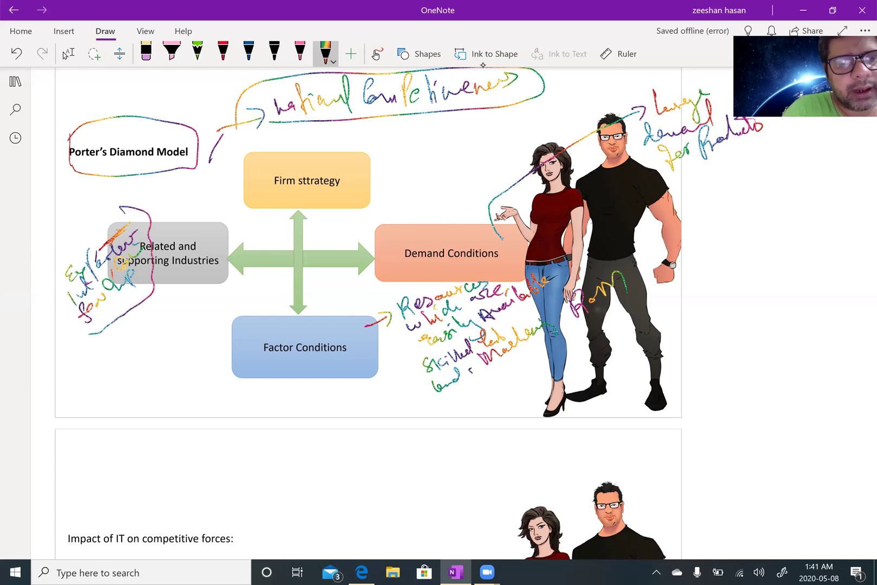
Step: Arrow up to a note listing Hotels, AirPorts and Sea Ports, then link Firm strategy to the title
mouse_move(121, 215)
mouse_down()
mouse_move(149, 194)
mouse_move(154, 206)
mouse_up()
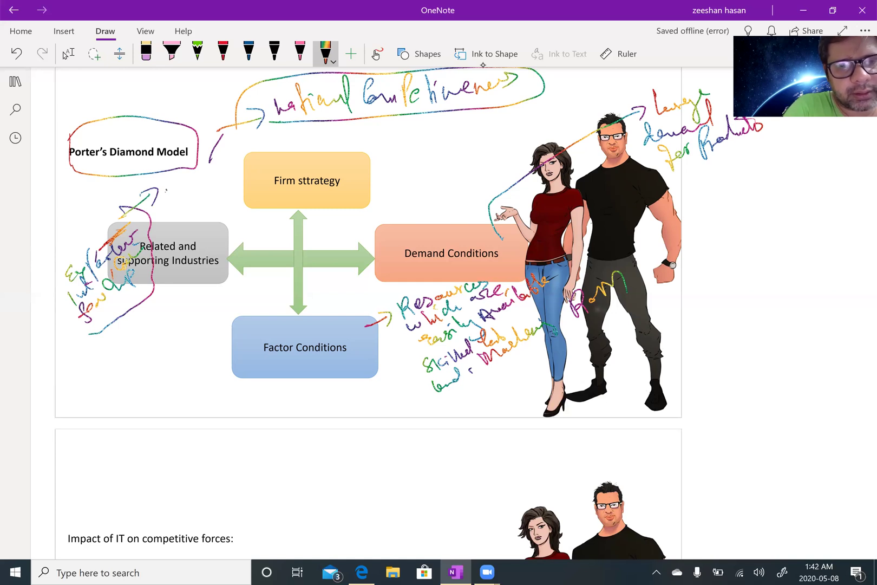
mouse_move(166, 190)
mouse_down()
mouse_move(188, 196)
mouse_move(221, 178)
mouse_up()
mouse_move(182, 203)
mouse_down()
mouse_move(181, 215)
mouse_move(196, 204)
mouse_up()
drag(199, 202, 231, 192)
mouse_move(181, 225)
mouse_down()
mouse_move(183, 236)
mouse_move(194, 234)
mouse_up()
drag(198, 224, 233, 208)
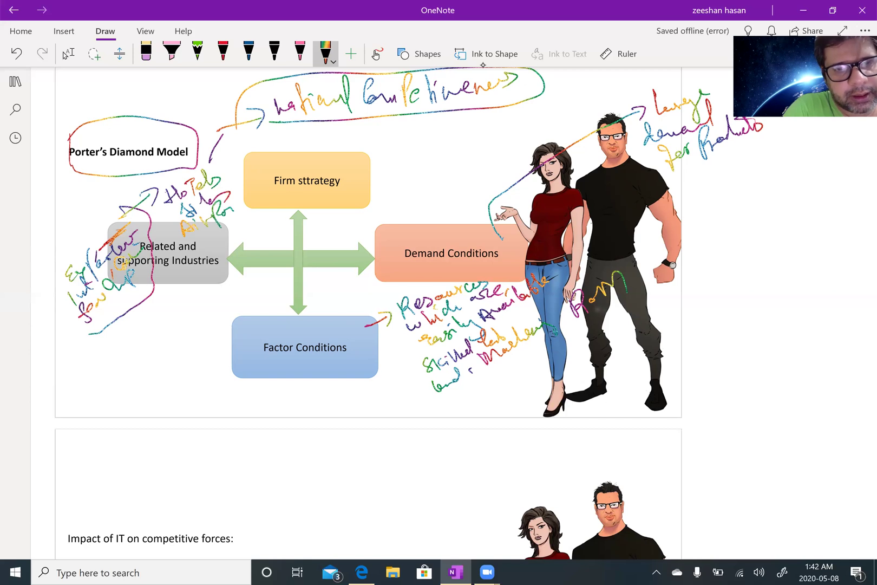
drag(230, 208, 248, 204)
drag(213, 241, 291, 206)
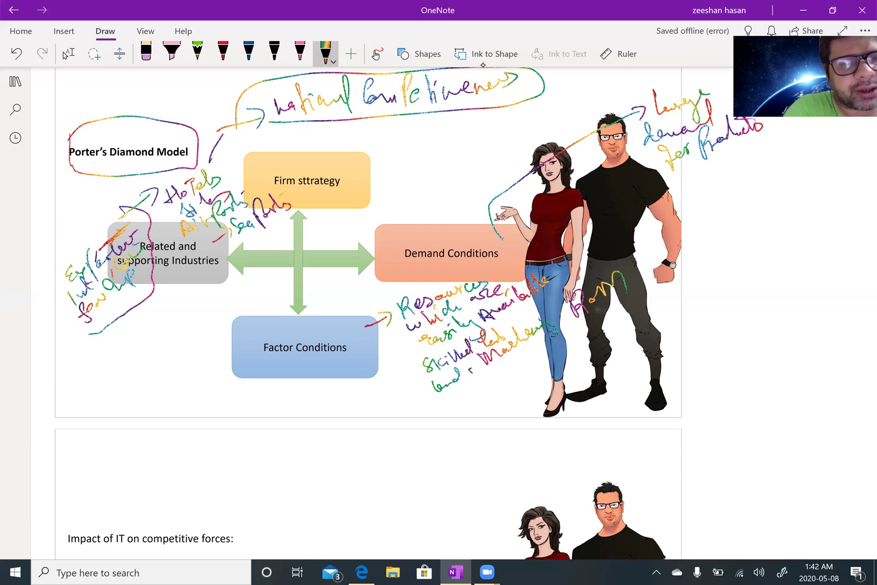
mouse_move(209, 161)
mouse_down()
mouse_move(285, 205)
mouse_move(234, 265)
mouse_up()
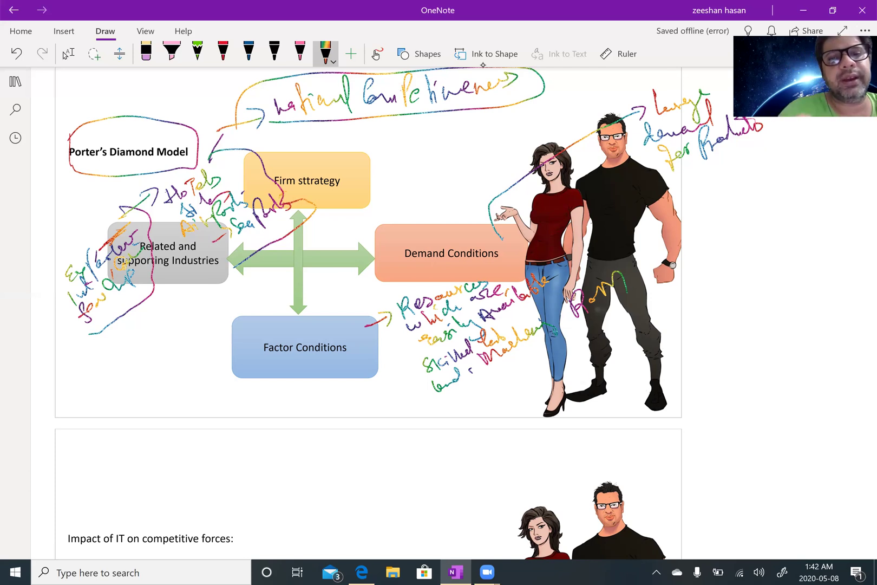
Step: Arrow from Firm strategy to handwritten notes on government rules and government aid
mouse_move(352, 163)
mouse_down()
mouse_move(386, 146)
mouse_move(395, 154)
mouse_move(410, 143)
mouse_move(432, 146)
mouse_move(456, 115)
mouse_up()
mouse_move(456, 134)
mouse_down()
mouse_move(466, 113)
mouse_move(470, 130)
mouse_up()
mouse_move(363, 180)
mouse_down()
mouse_move(407, 170)
mouse_move(423, 154)
mouse_up()
drag(432, 159, 475, 134)
drag(471, 146, 496, 134)
drag(491, 141, 517, 119)
Step: Add curved-arrow notes on political factors and how competitive firms are below Firm strategy
mouse_move(364, 193)
mouse_down()
mouse_move(378, 188)
mouse_move(379, 199)
mouse_move(410, 191)
mouse_move(520, 145)
mouse_up()
mouse_move(361, 204)
mouse_down()
mouse_move(374, 219)
mouse_move(468, 200)
mouse_move(517, 169)
mouse_up()
mouse_move(404, 238)
mouse_down()
mouse_move(445, 228)
mouse_move(507, 189)
mouse_up()
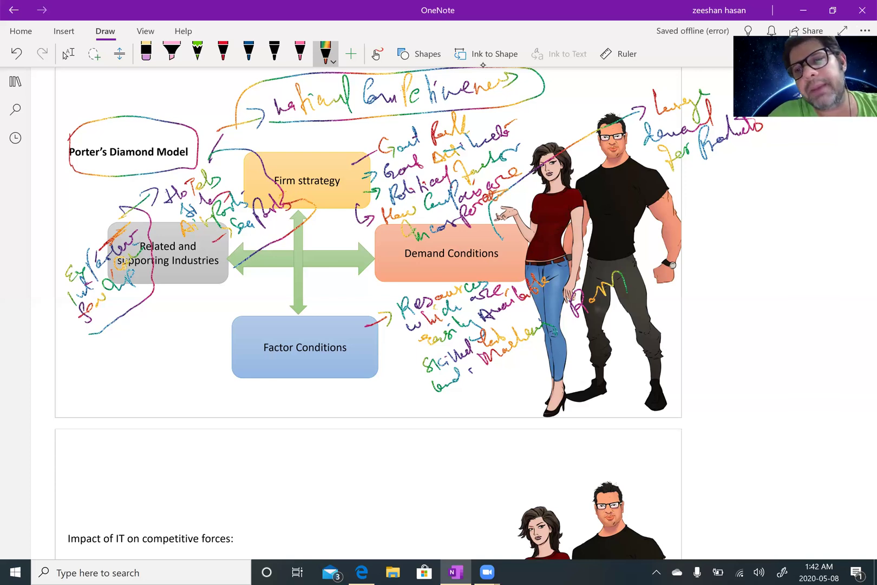
Step: Draw an arrow from the man's arm to a looped 'national market' note at the right margin
mouse_move(644, 226)
mouse_down()
mouse_move(754, 187)
mouse_move(783, 142)
mouse_up()
click(723, 189)
drag(749, 172, 761, 164)
mouse_move(743, 202)
mouse_down()
mouse_move(773, 200)
mouse_move(831, 162)
mouse_up()
mouse_move(731, 240)
mouse_down()
mouse_move(745, 233)
mouse_move(694, 238)
mouse_up()
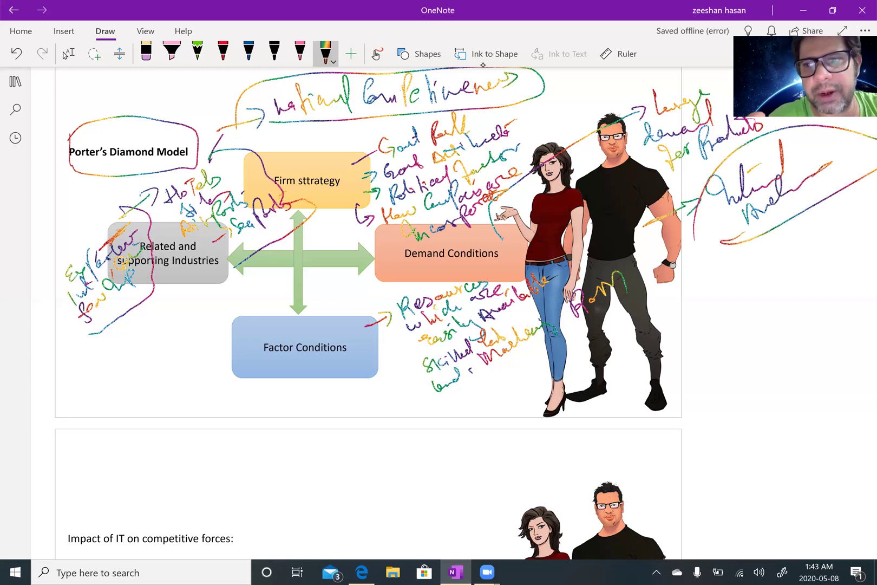